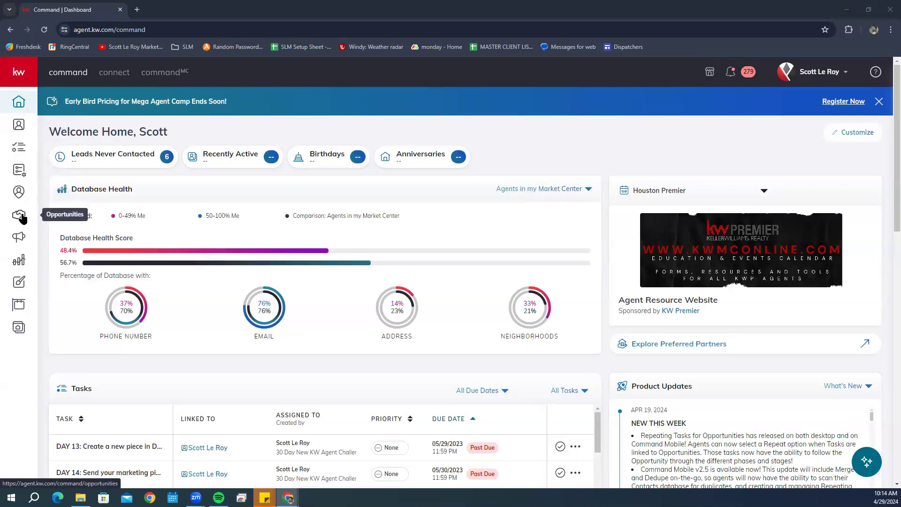
Open the Opportunities overview showing The Dream Team's Listings, Buyers and Leases pipelines.
{"action": "left_click", "coordinate": [21, 217]}
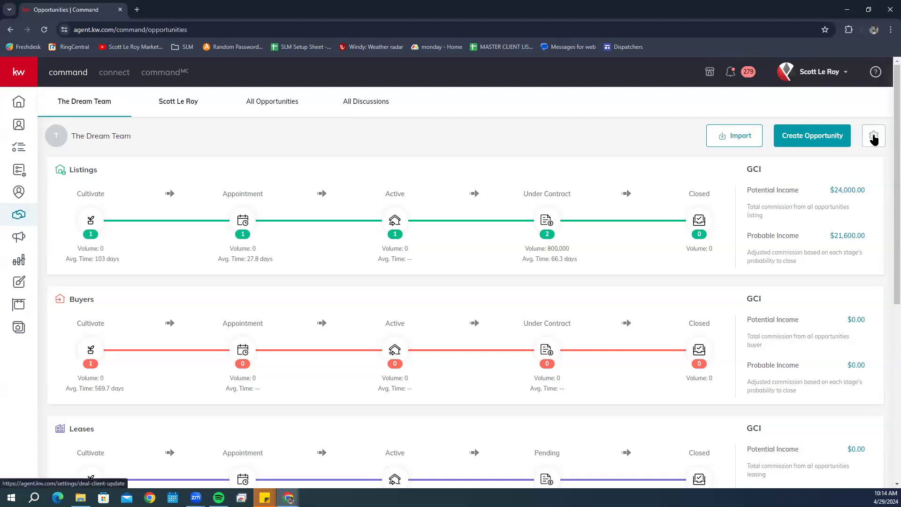
Review the Opportunities Client Update settings, discarding the Owner copy so emails go only to Client and Co-Client.
{"action": "left_click", "coordinate": [873, 137]}
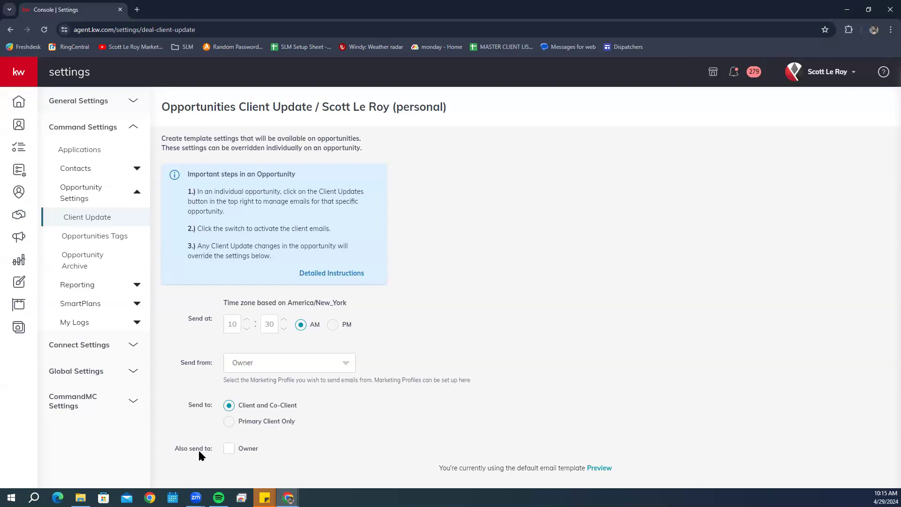
{"action": "left_click", "coordinate": [228, 449]}
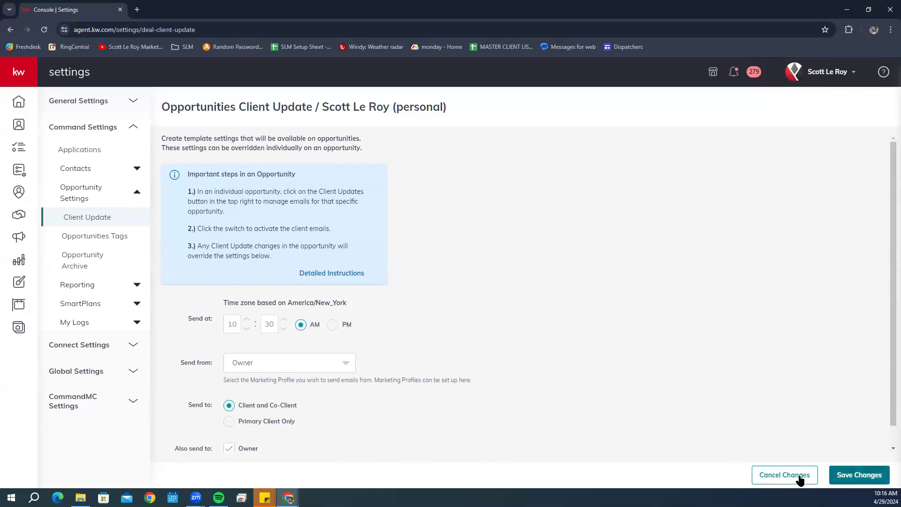
{"action": "left_click", "coordinate": [755, 474]}
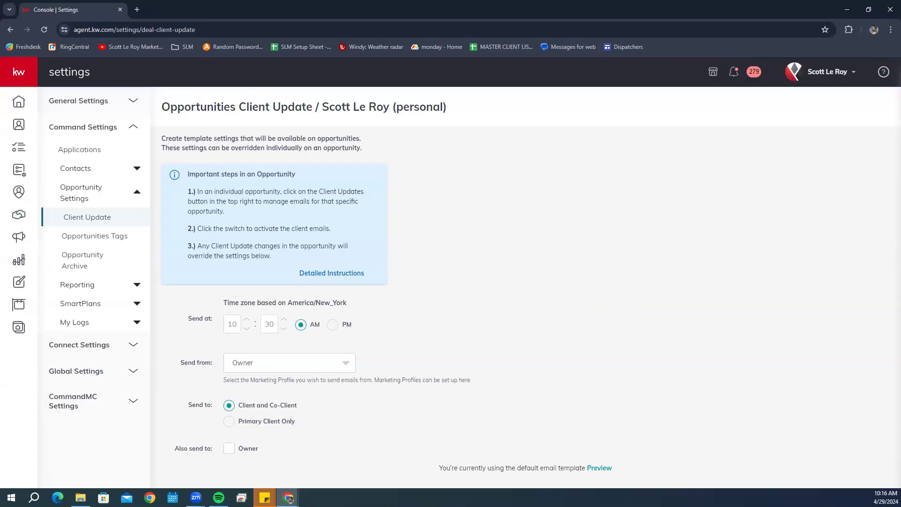
Go to the Listings Active board and open its Stages & Checklists editor.
{"action": "left_click", "coordinate": [17, 214]}
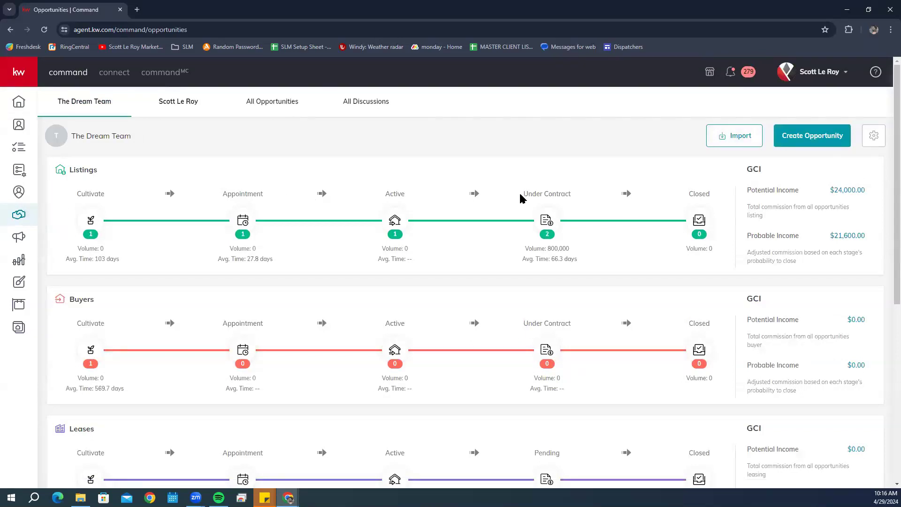
{"action": "left_click", "coordinate": [395, 234]}
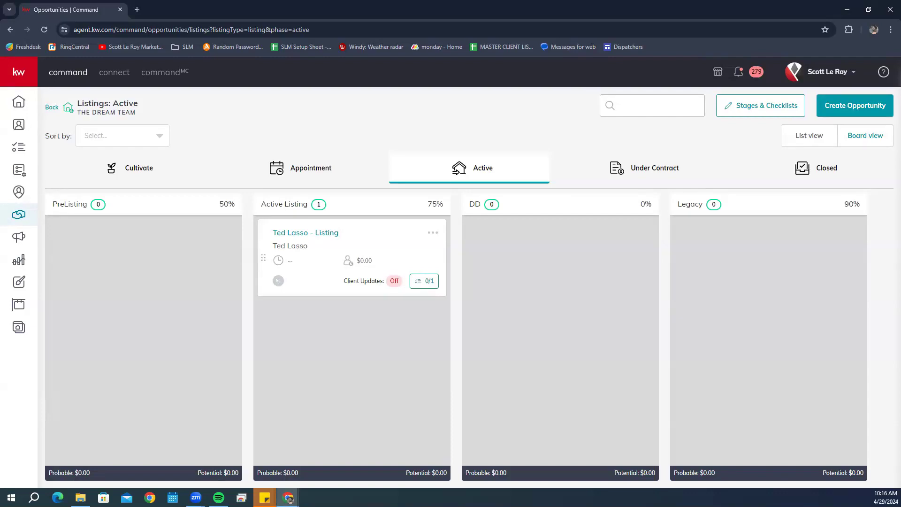
{"action": "left_click", "coordinate": [757, 106]}
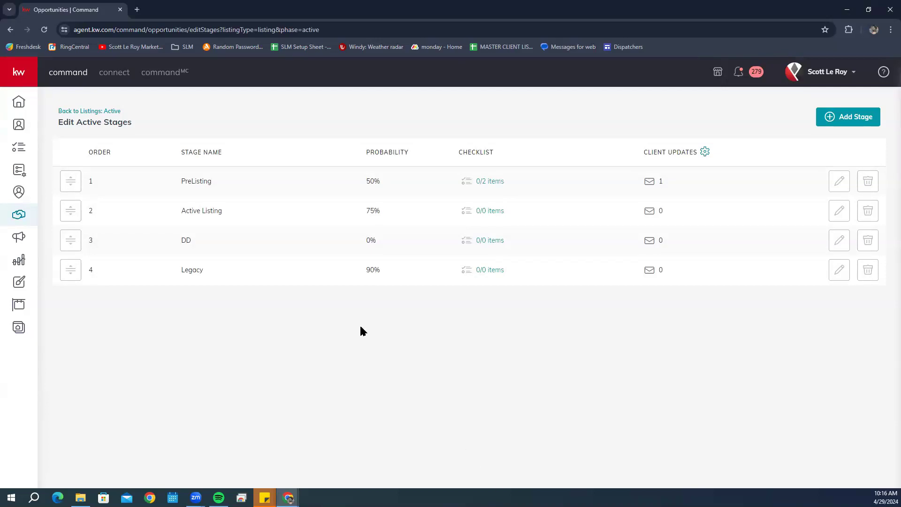
Check the DD checklist without adding a task, then save PreListing with Order Photos as its client update.
{"action": "left_click", "coordinate": [468, 244]}
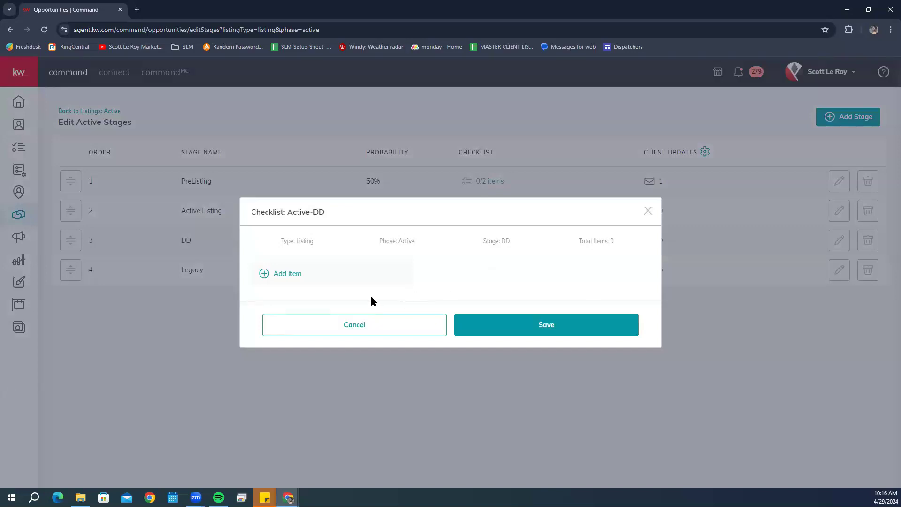
{"action": "left_click", "coordinate": [287, 274]}
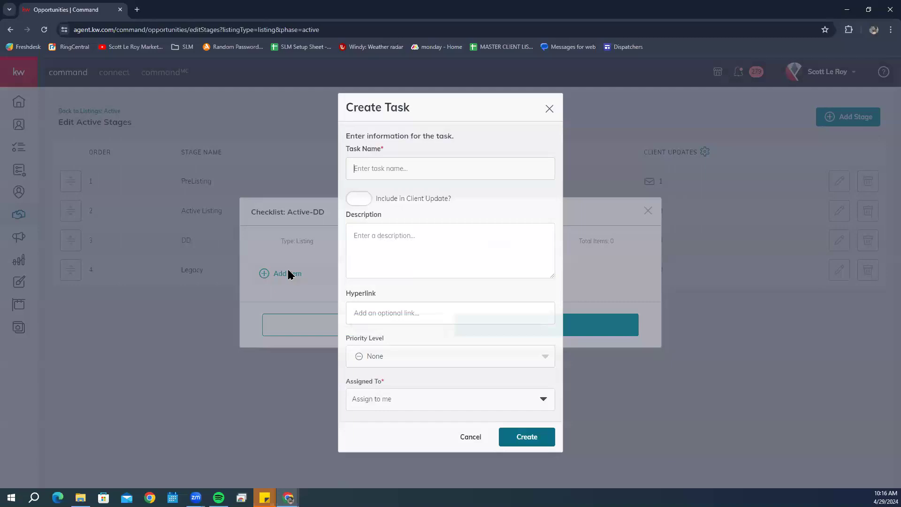
{"action": "left_click", "coordinate": [549, 109]}
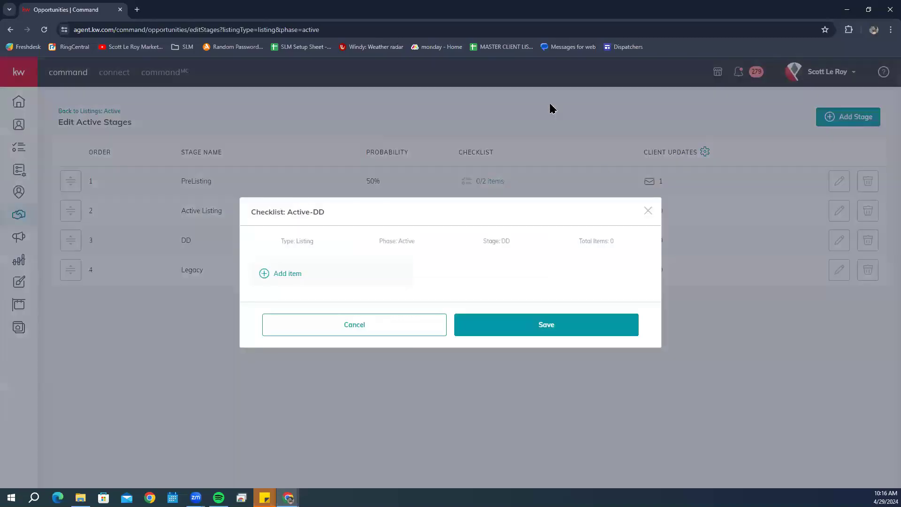
{"action": "left_click", "coordinate": [648, 210]}
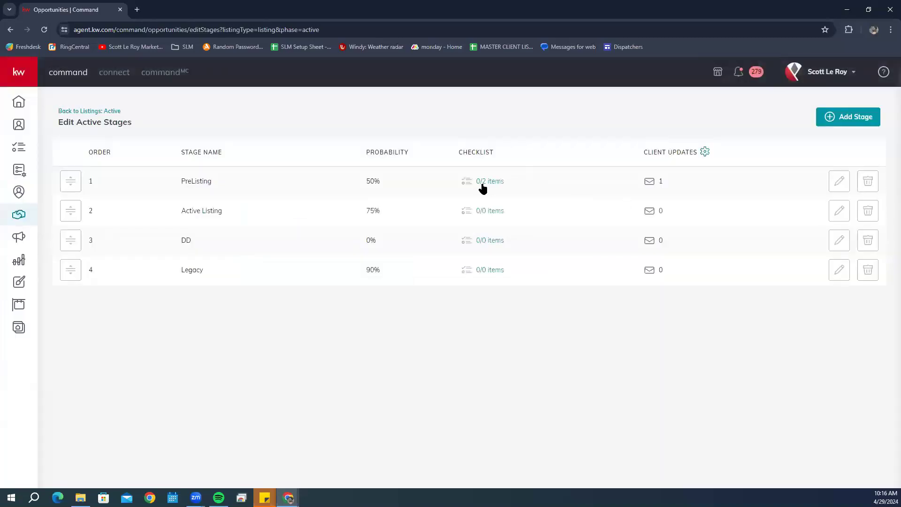
{"action": "left_click", "coordinate": [464, 182]}
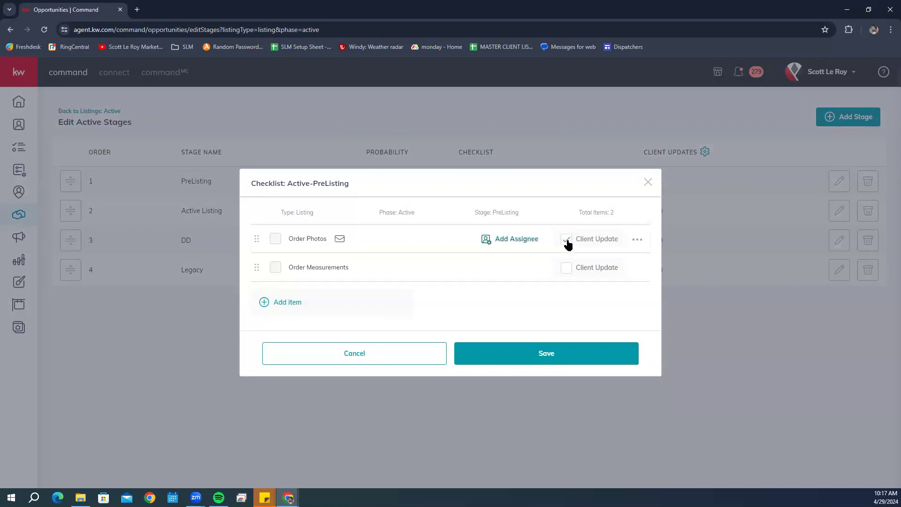
{"action": "left_click", "coordinate": [502, 348]}
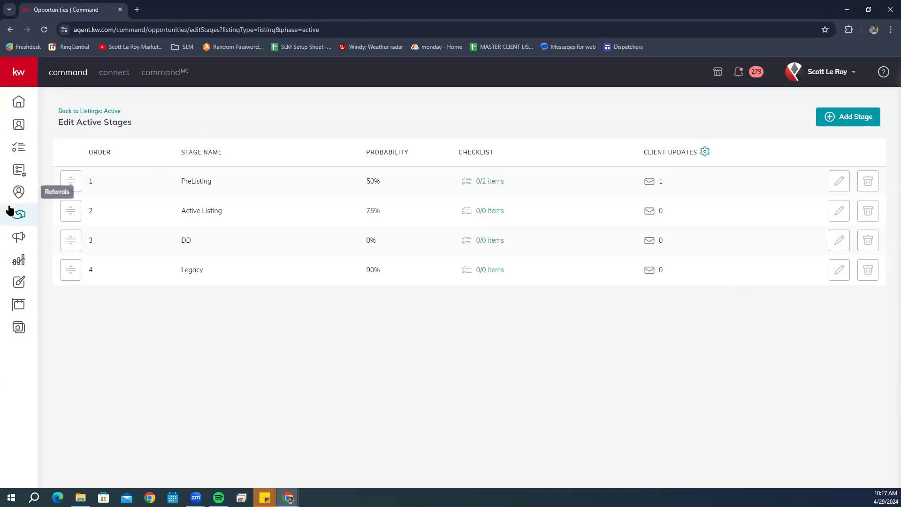
From Listings Active, switch to Under Contract and open the first Escrow listing's details.
{"action": "left_click", "coordinate": [20, 217]}
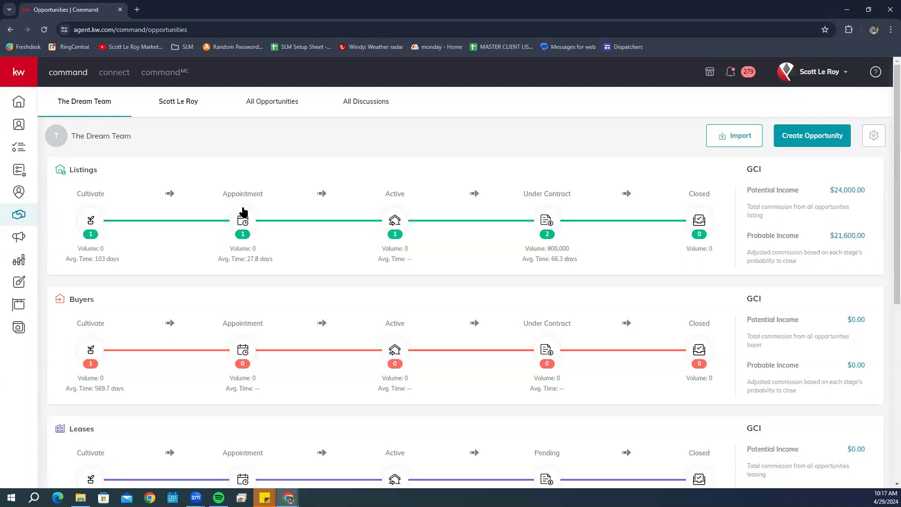
{"action": "left_click", "coordinate": [396, 214]}
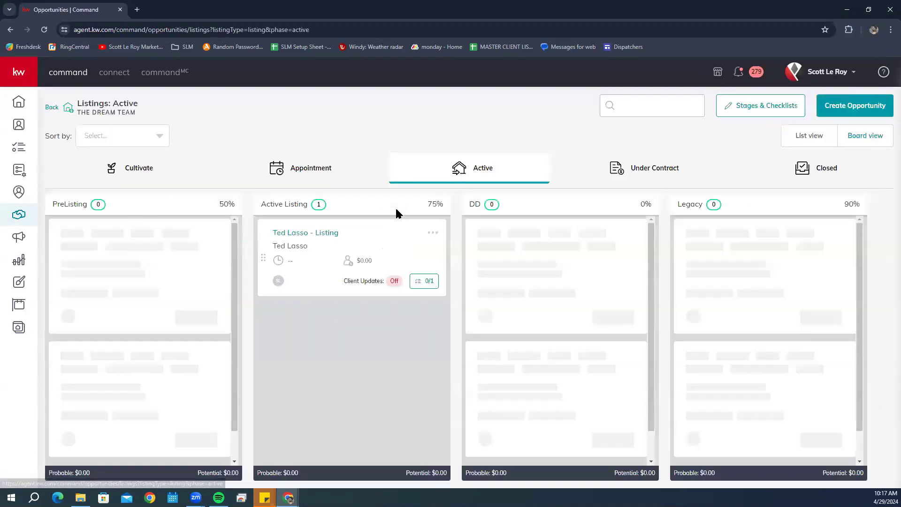
{"action": "left_click", "coordinate": [663, 167]}
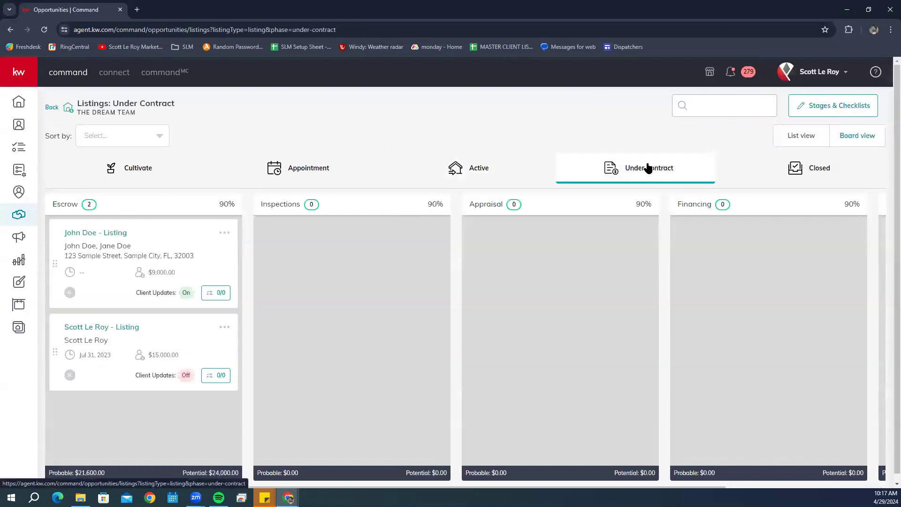
{"action": "left_click", "coordinate": [114, 236]}
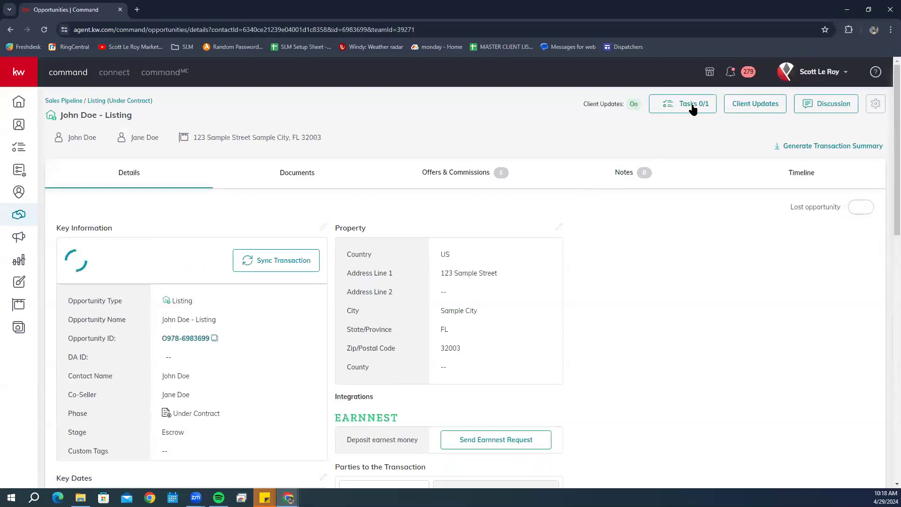
Open this listing's Client Updates settings, showing daily 10:30 AM emails to the seller.
{"action": "left_click", "coordinate": [746, 106]}
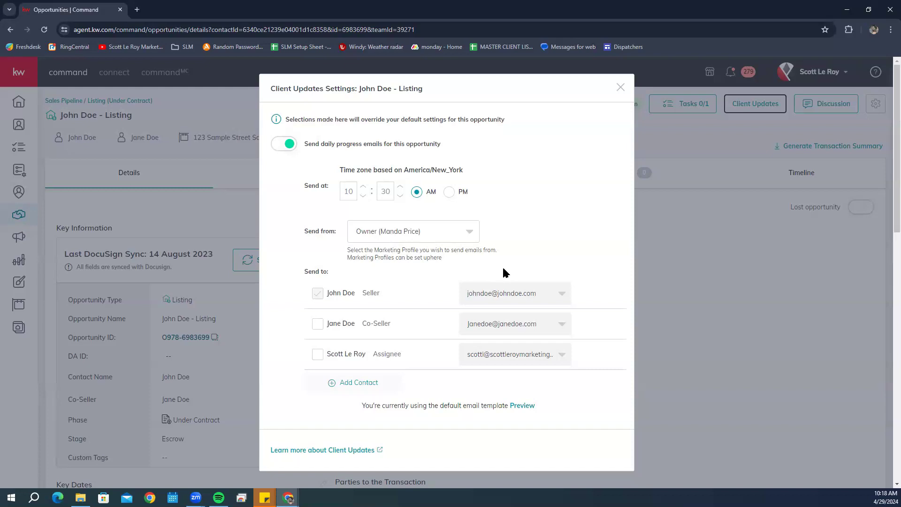
Set the daily client update send time to PM and close the settings dialog.
{"action": "scroll", "coordinate": [505, 271], "scroll_direction": "down", "scroll_amount": 3}
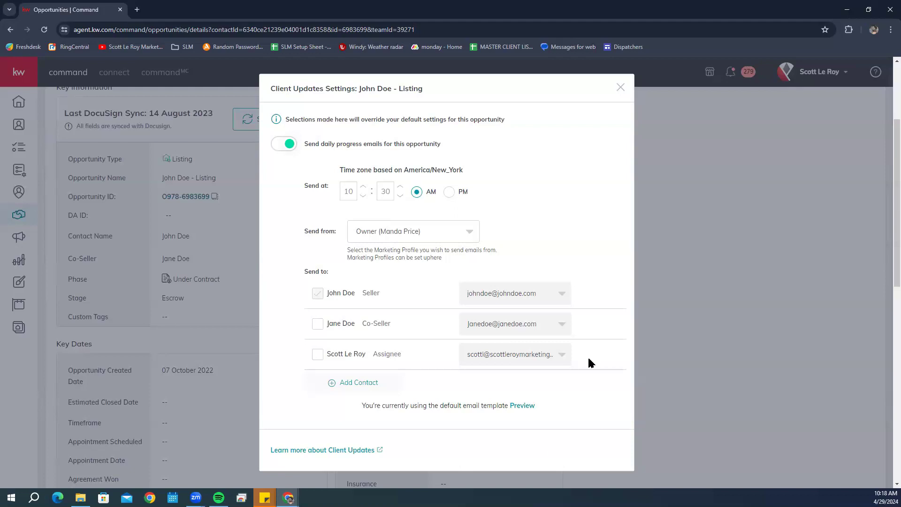
{"action": "left_click", "coordinate": [450, 193]}
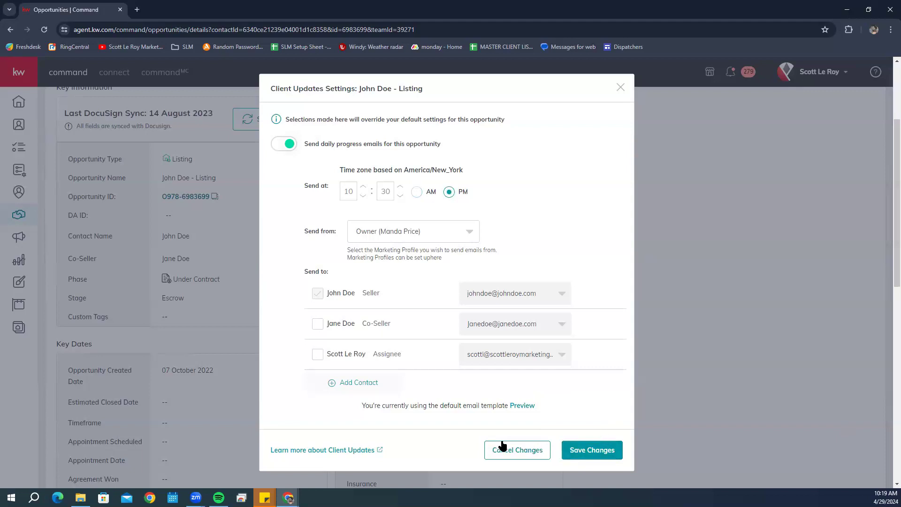
{"action": "left_click", "coordinate": [621, 88]}
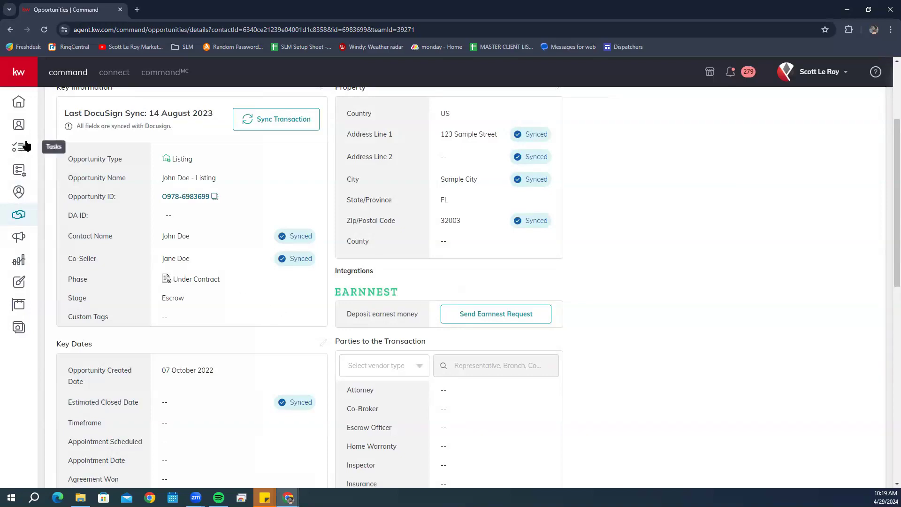
Open the John Doe - Listing opportunity from the Under Contract listings board.
{"action": "left_click", "coordinate": [23, 219]}
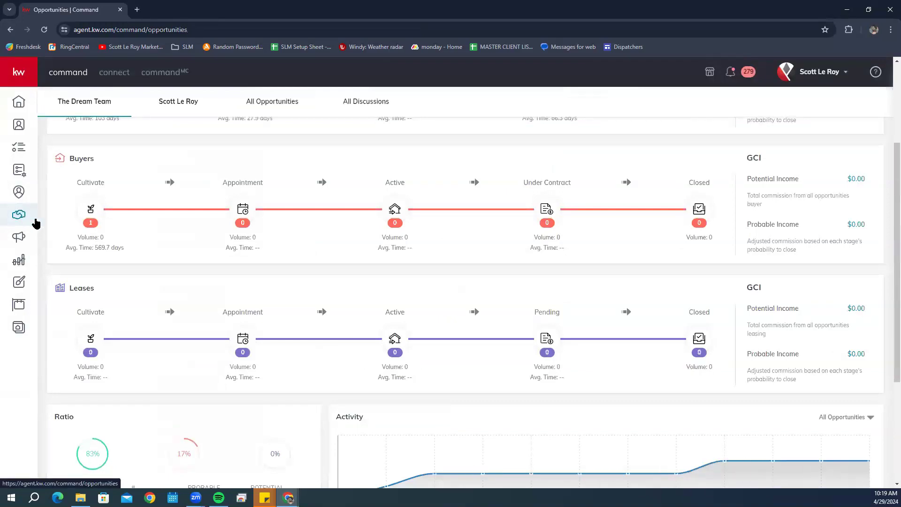
{"action": "scroll", "coordinate": [282, 221], "scroll_direction": "up", "scroll_amount": 3}
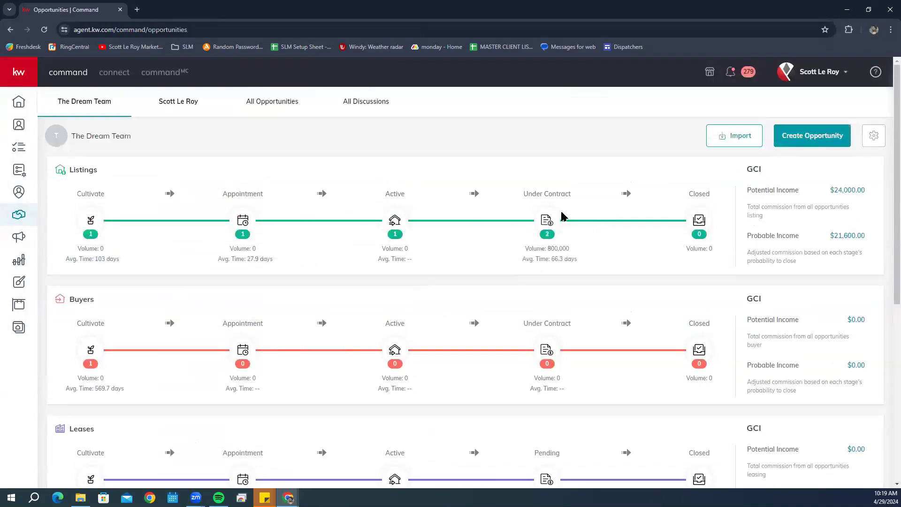
{"action": "left_click", "coordinate": [542, 225]}
{"action": "left_click", "coordinate": [87, 236]}
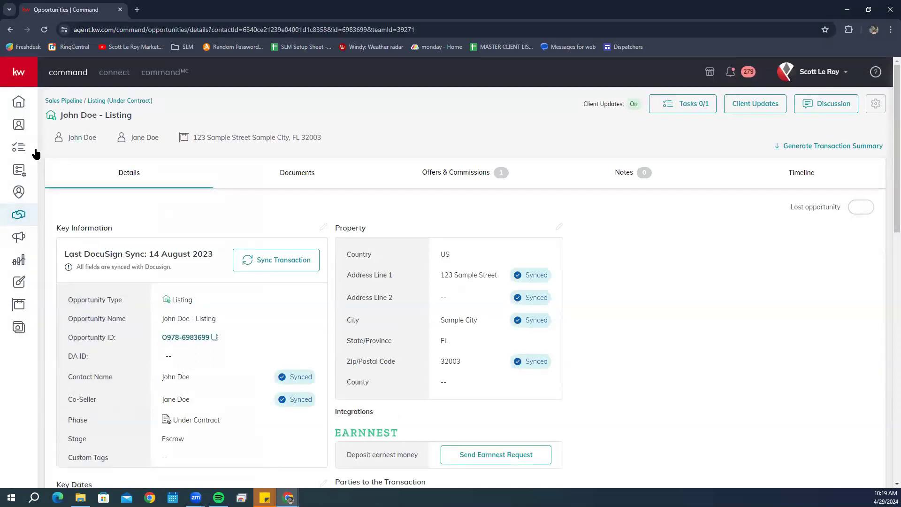
Return to the Under Contract listings and open John Doe - Listing's task list.
{"action": "left_click", "coordinate": [19, 214]}
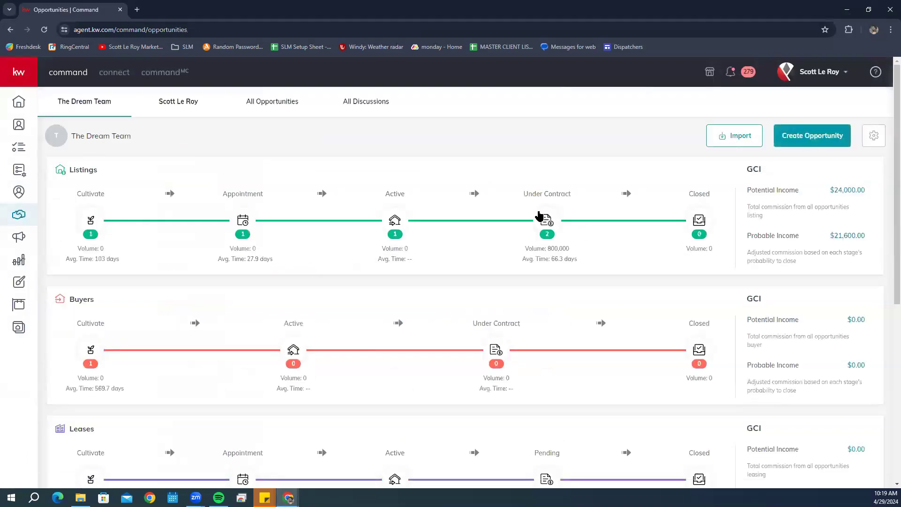
{"action": "left_click", "coordinate": [539, 215]}
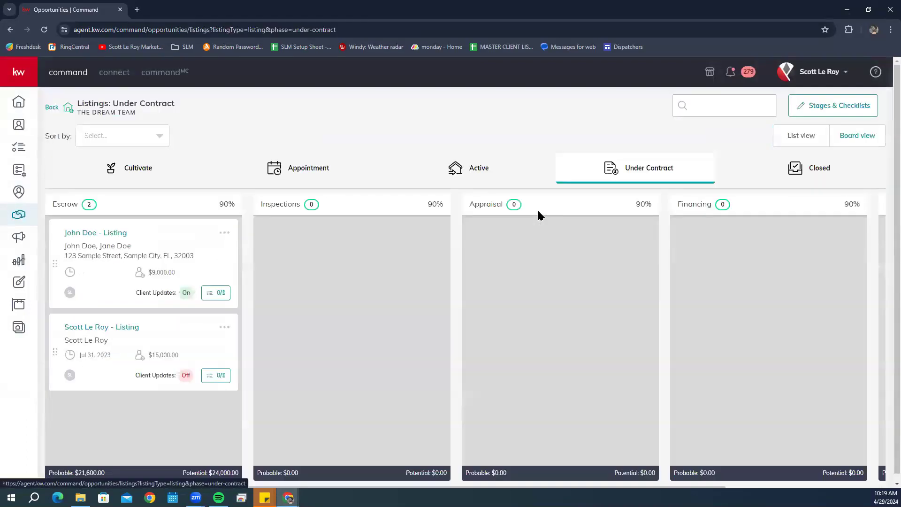
{"action": "left_click", "coordinate": [215, 293]}
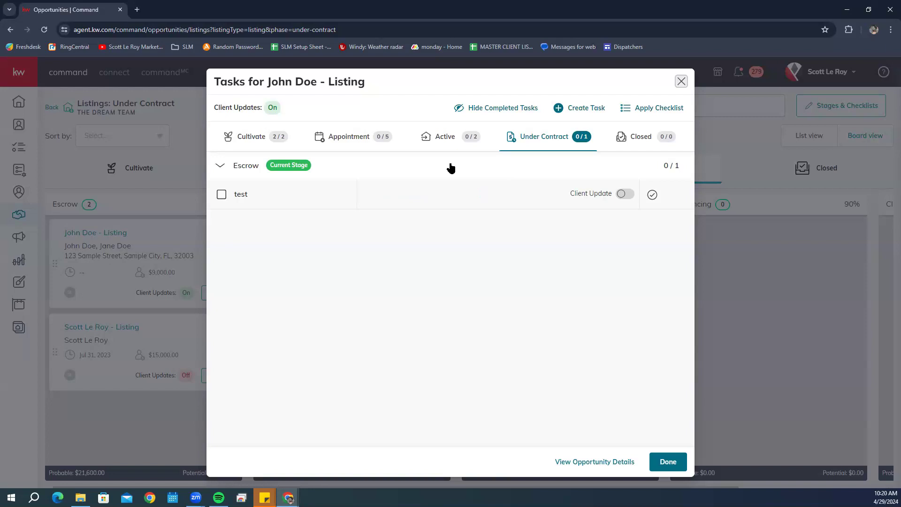
Toggle Client Update on and off for the test task, then show the Active stage tasks.
{"action": "left_click", "coordinate": [246, 166]}
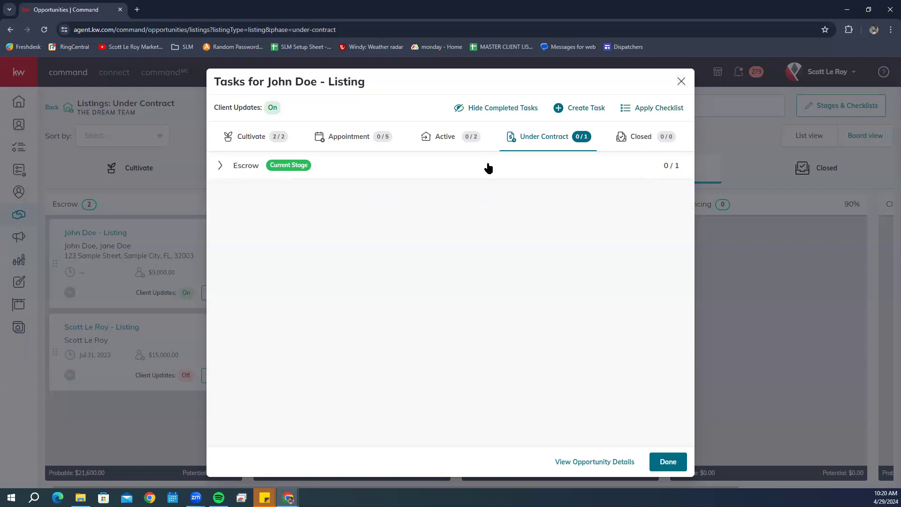
{"action": "left_click", "coordinate": [242, 166]}
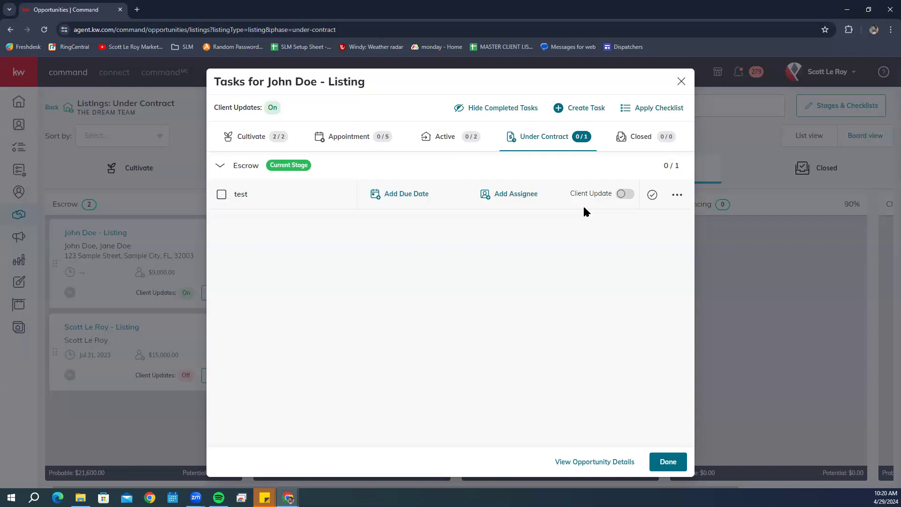
{"action": "left_click", "coordinate": [620, 196]}
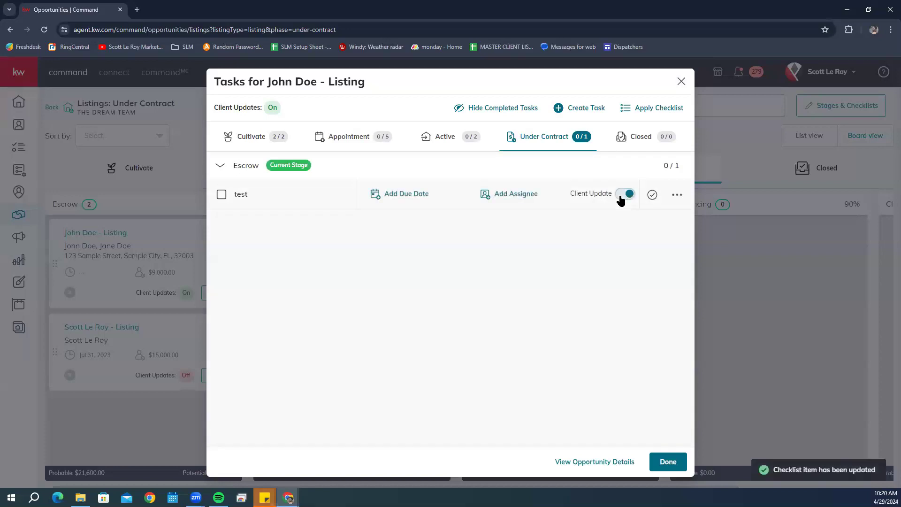
{"action": "left_click", "coordinate": [620, 196]}
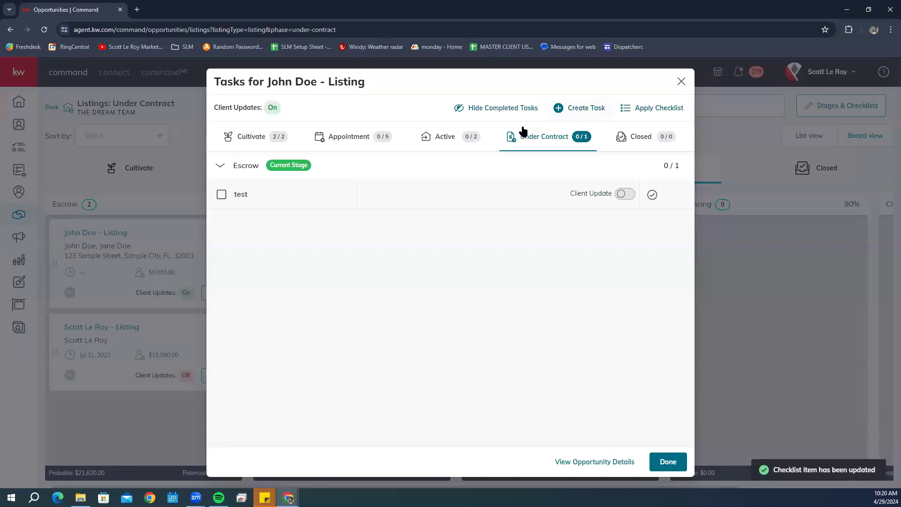
{"action": "left_click", "coordinate": [455, 137]}
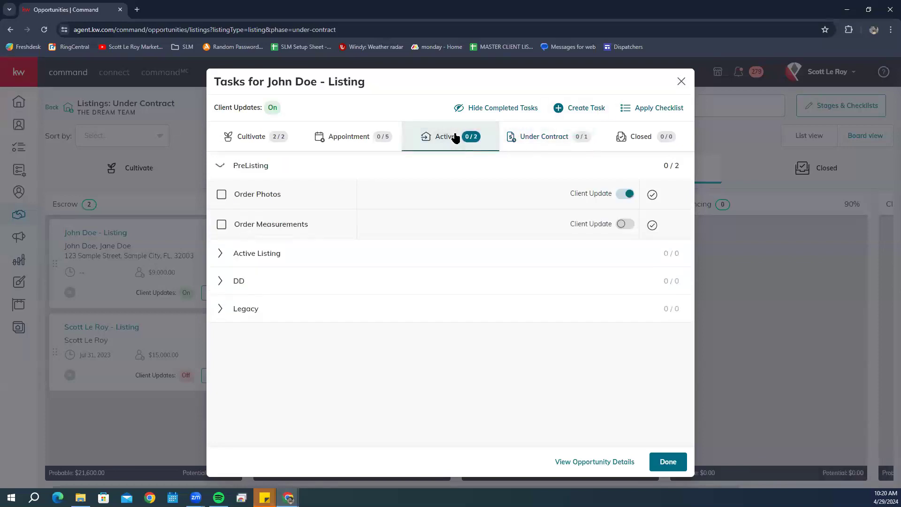